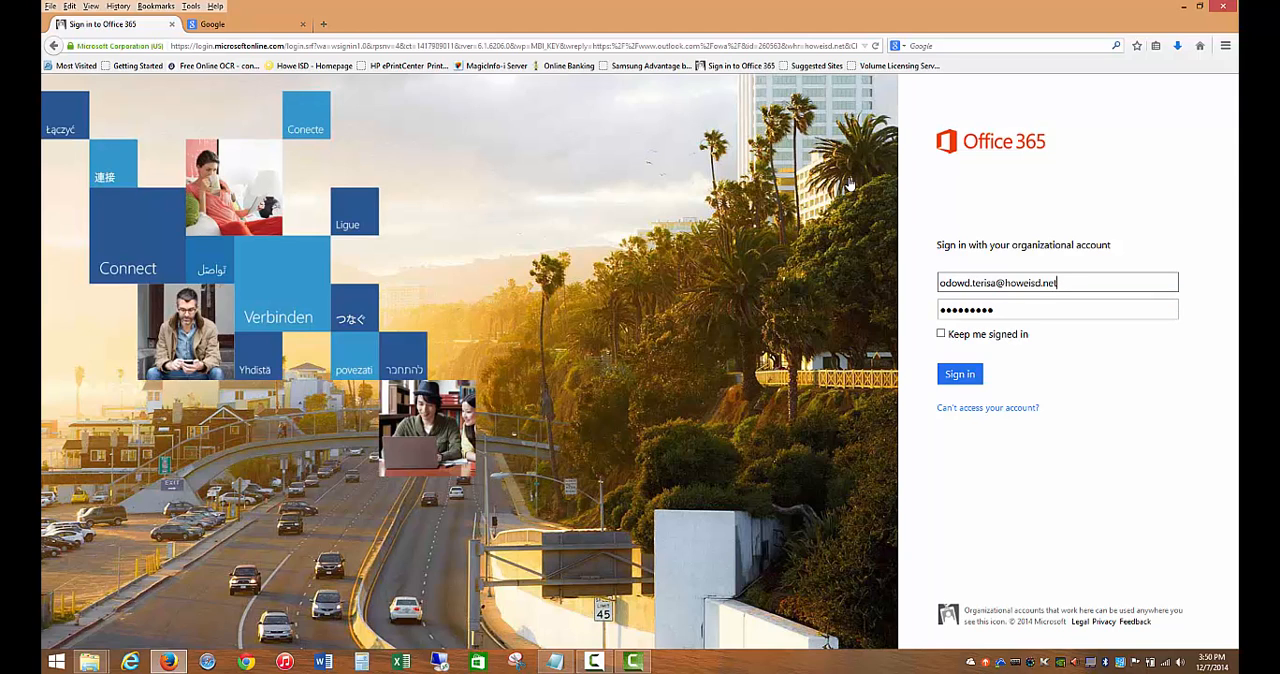
# - Sign in to Office 365 with the filled-in organizational account and dismiss the overdue HMH Science Training reminder
pyautogui.click(962, 376)
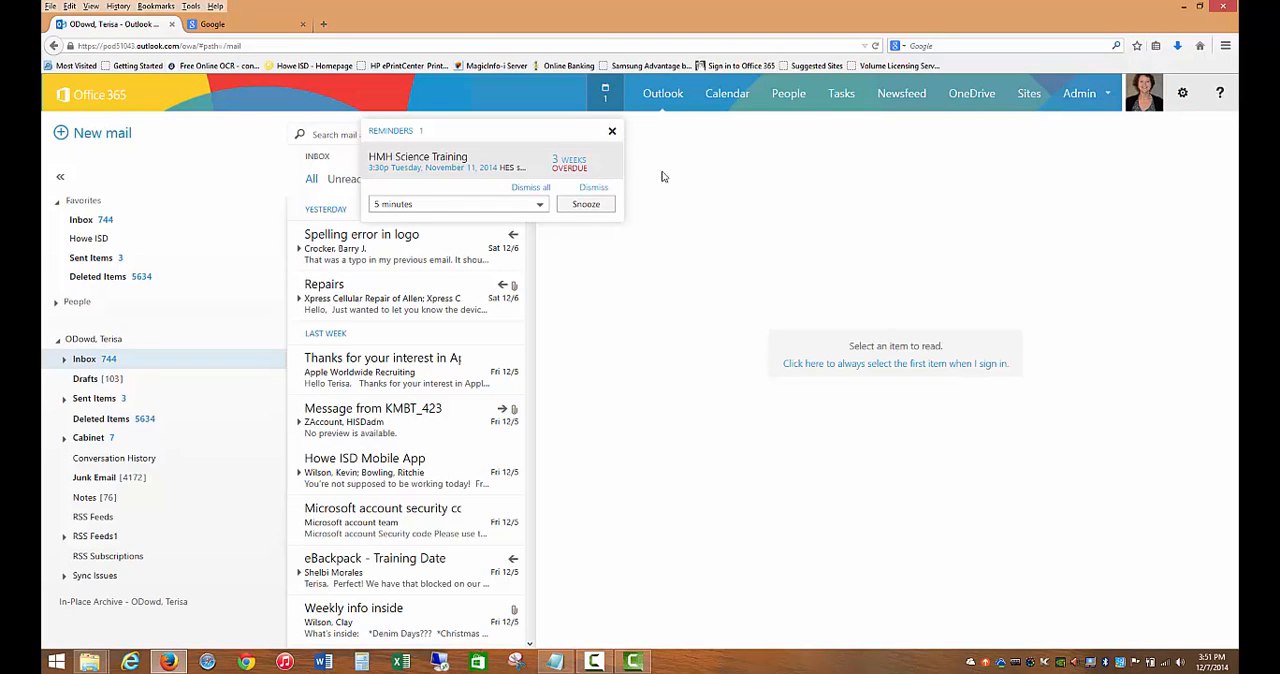
pyautogui.click(587, 189)
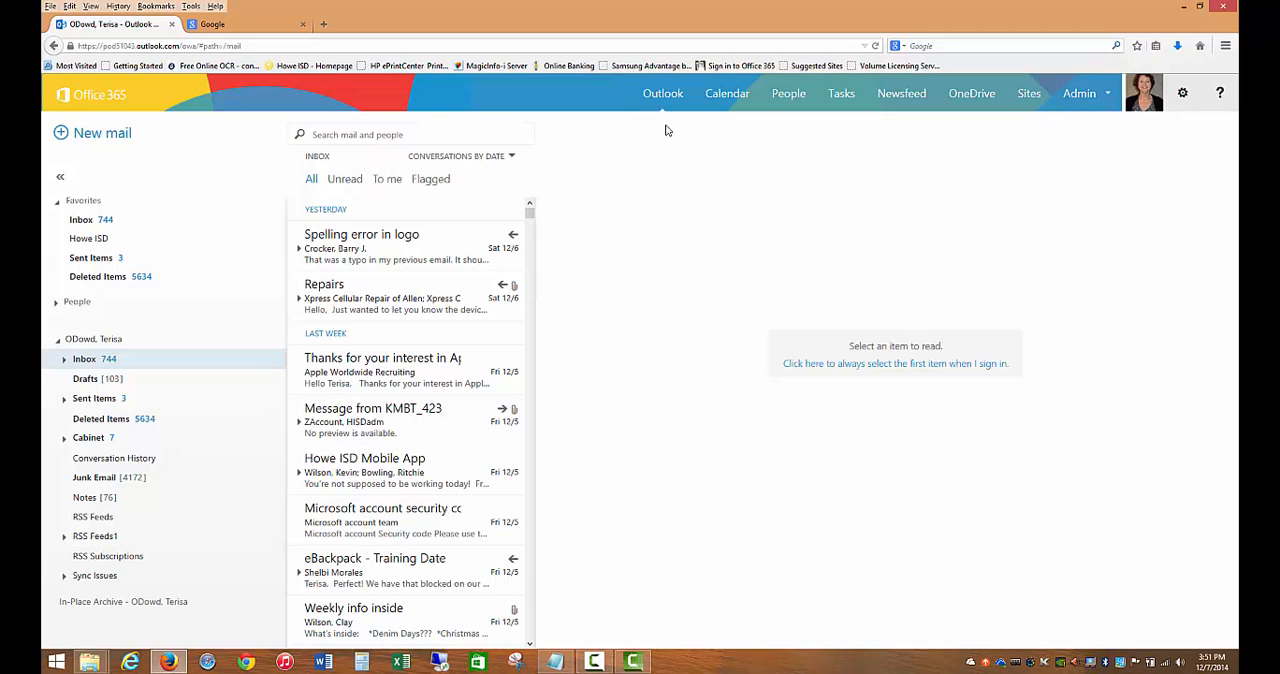
# - Open Sample Document from the OneDrive documents and start editing it in the full desktop version of Word
pyautogui.click(975, 95)
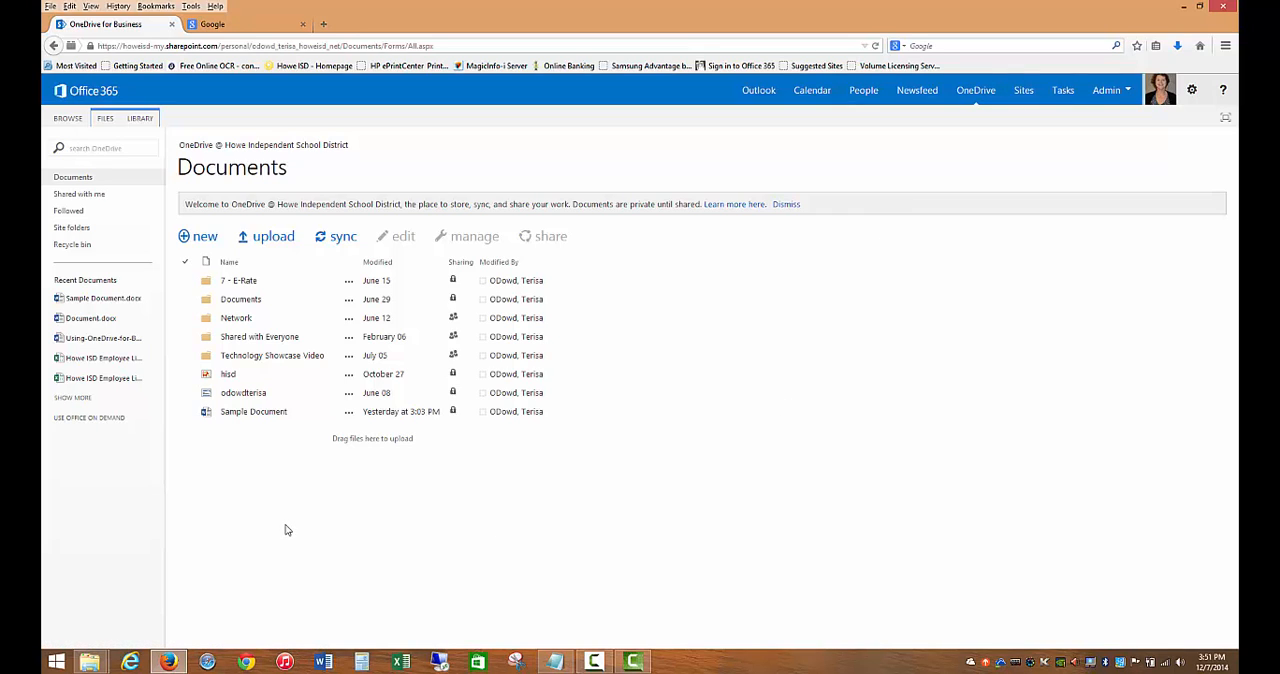
pyautogui.click(249, 413)
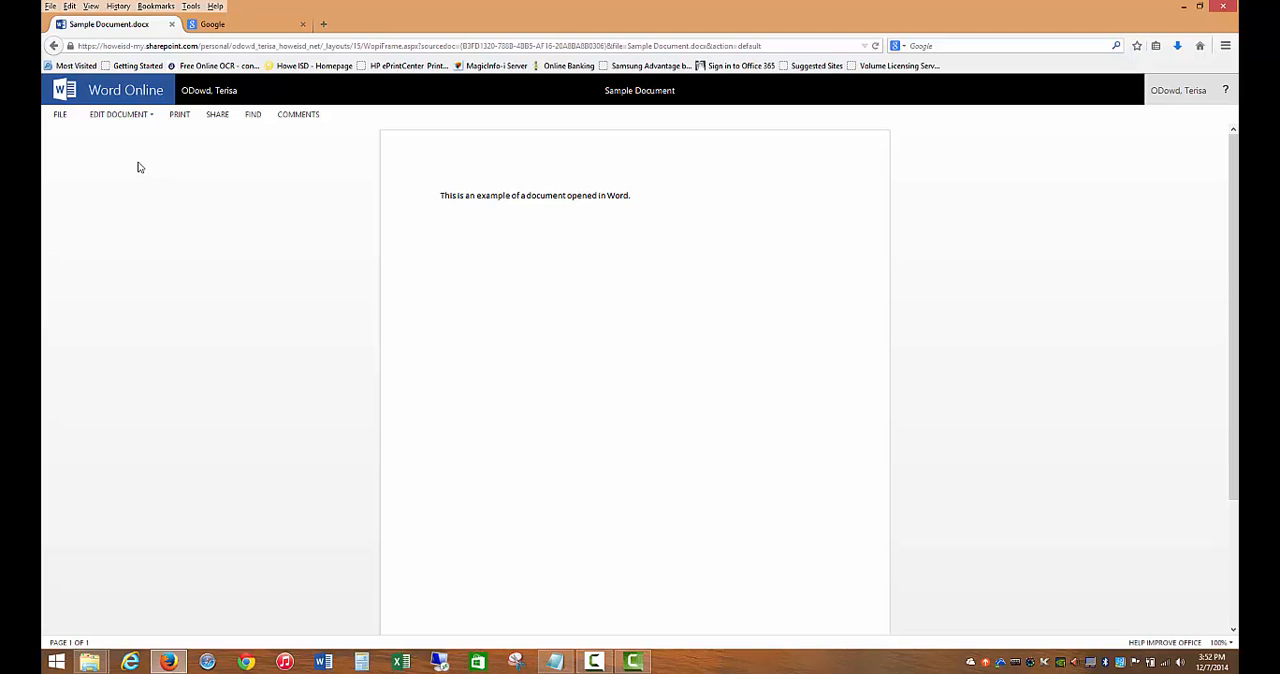
pyautogui.click(108, 120)
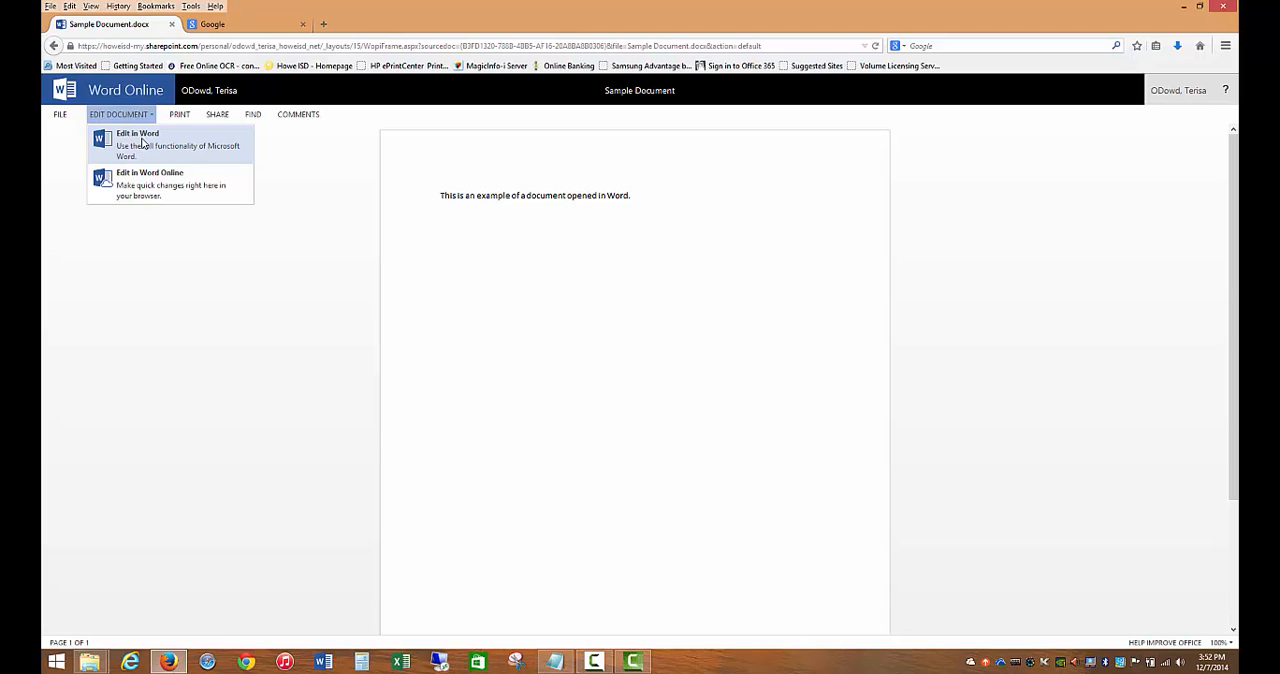
pyautogui.click(142, 143)
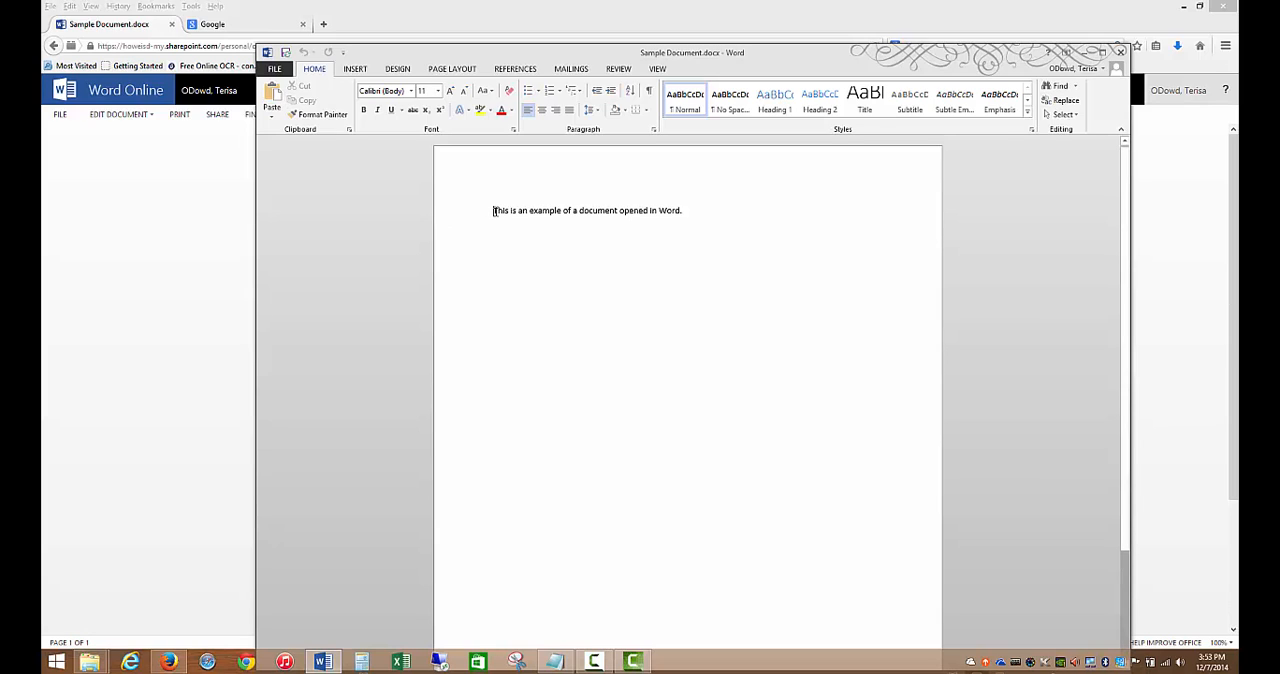
# - Format the document's sentence with a darker blue theme font color and a font size of 18
pyautogui.moveTo(493, 211); pyautogui.dragTo(682, 210)
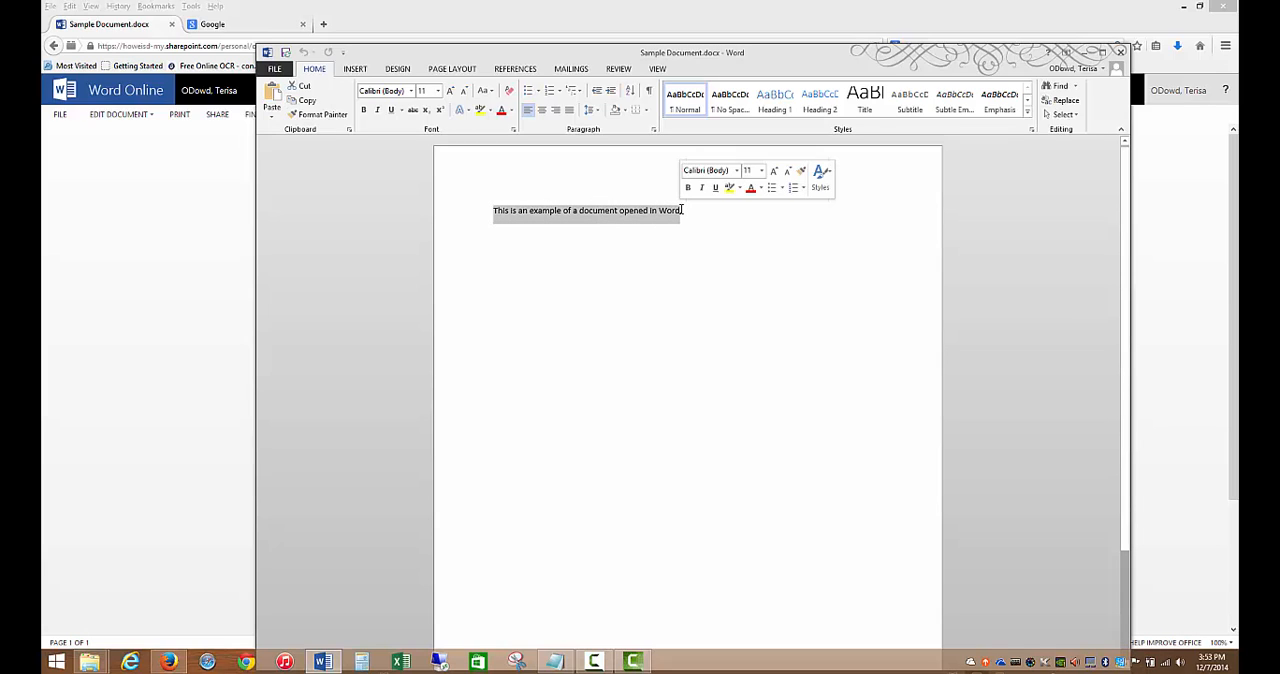
pyautogui.click(760, 188)
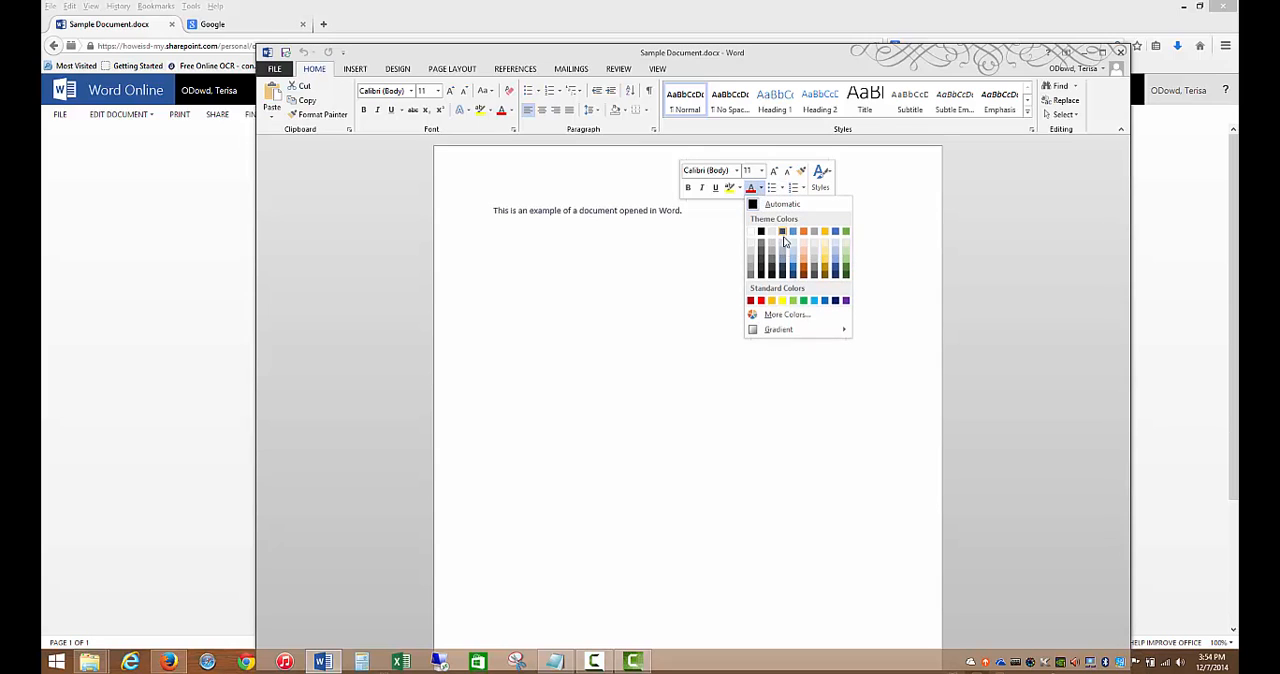
pyautogui.click(793, 270)
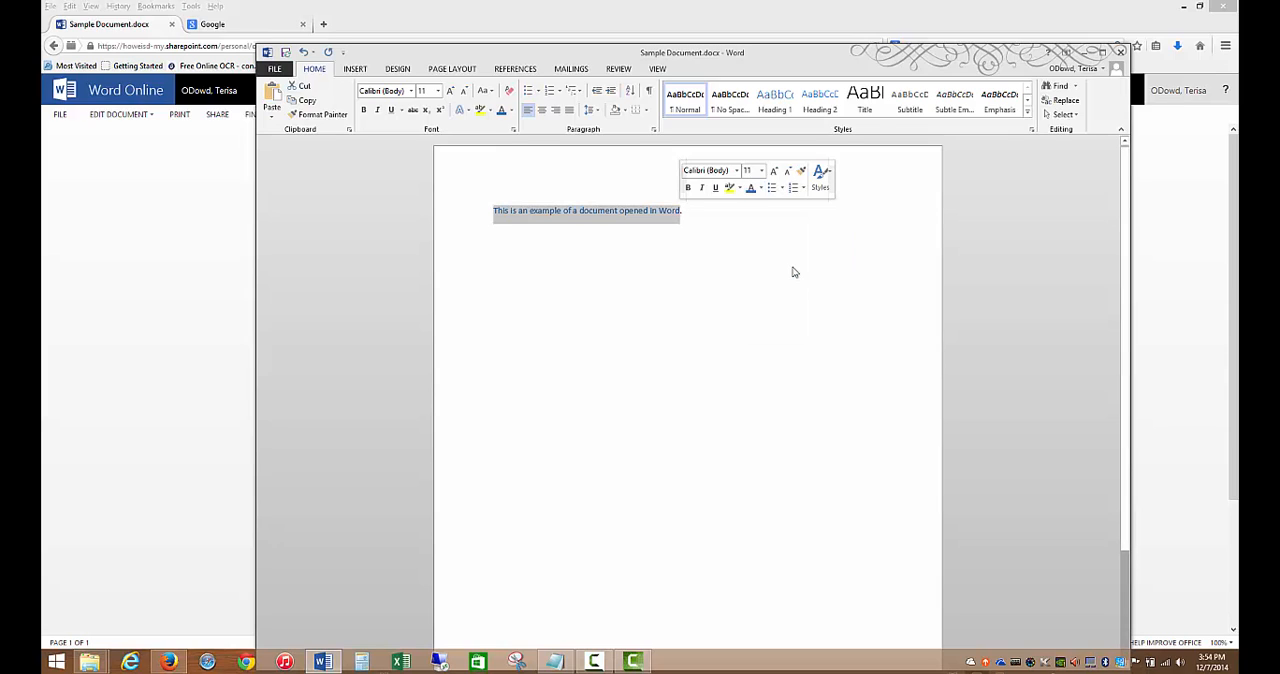
pyautogui.click(761, 171)
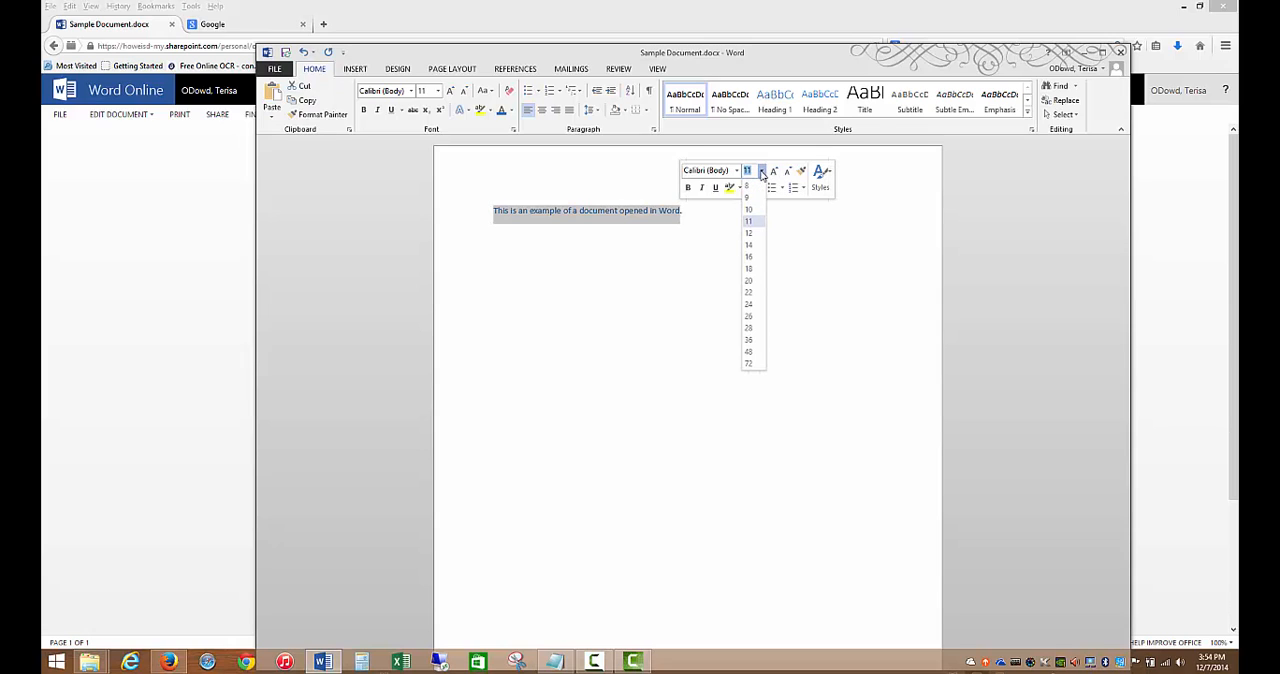
pyautogui.click(750, 269)
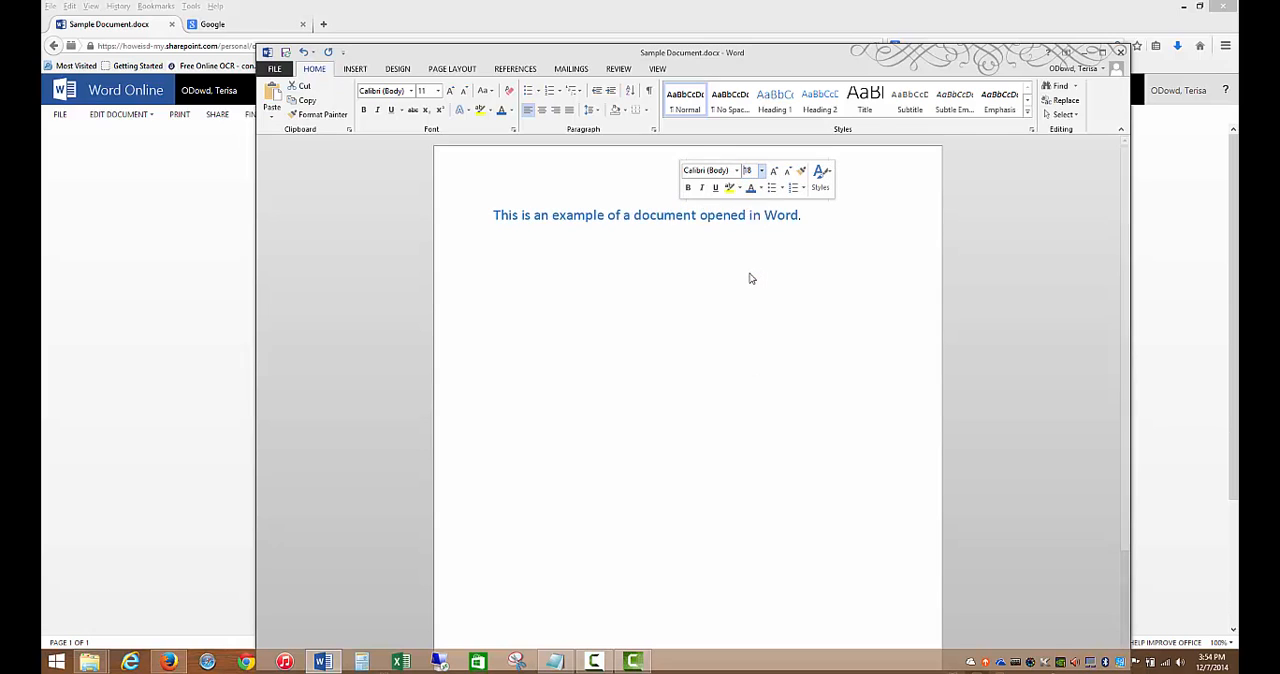
pyautogui.click(810, 217)
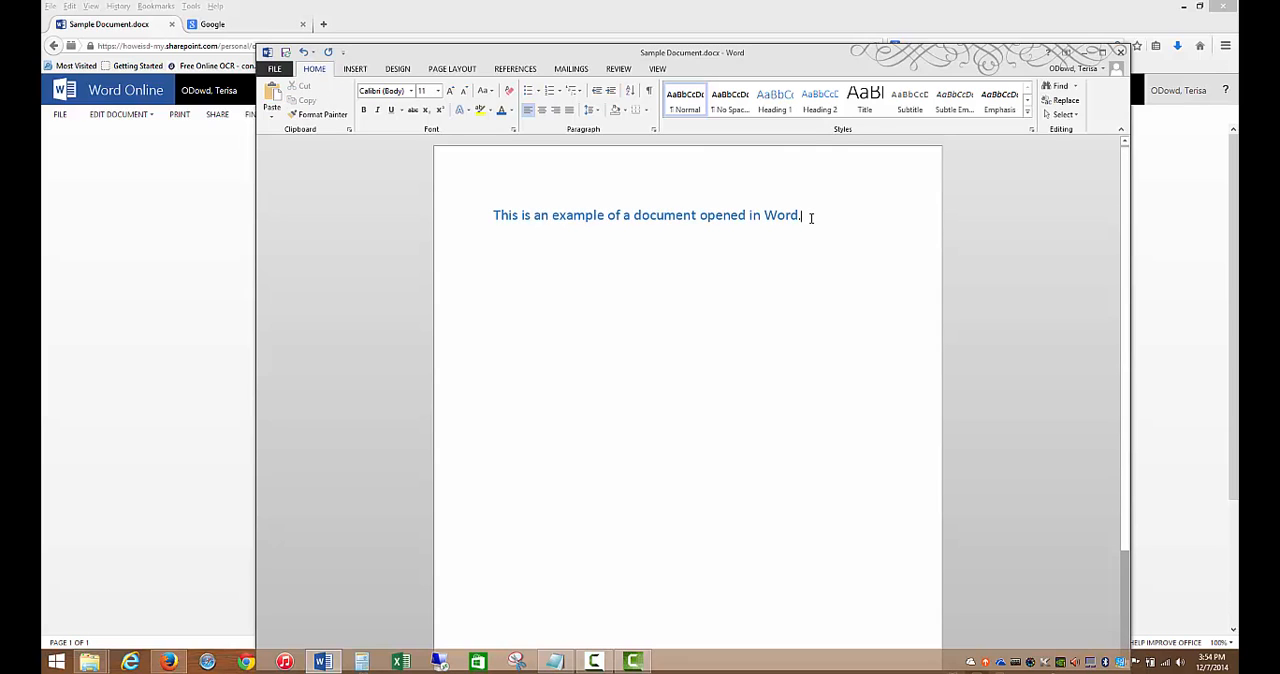
# - On a new line below the sentence, insert the "Dog sitting up begging" picture from an Office.com Clip Art search for "dog"
pyautogui.press('Return')
pyautogui.click(356, 70)
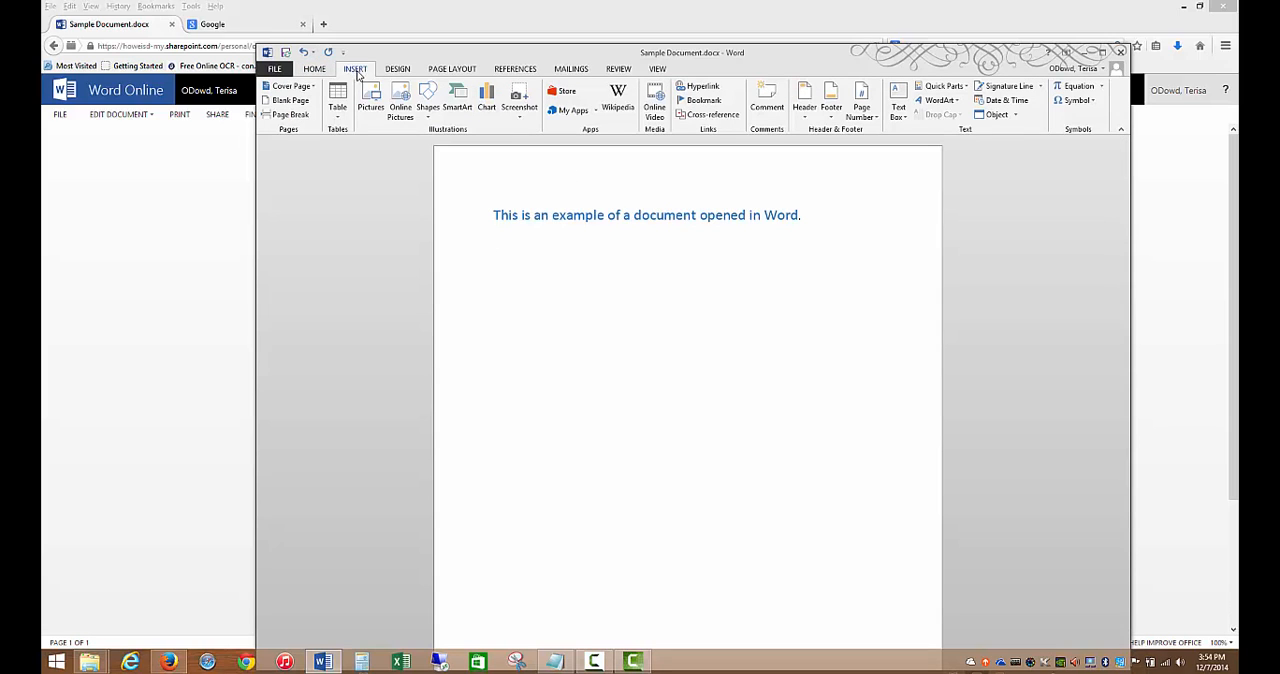
pyautogui.click(401, 103)
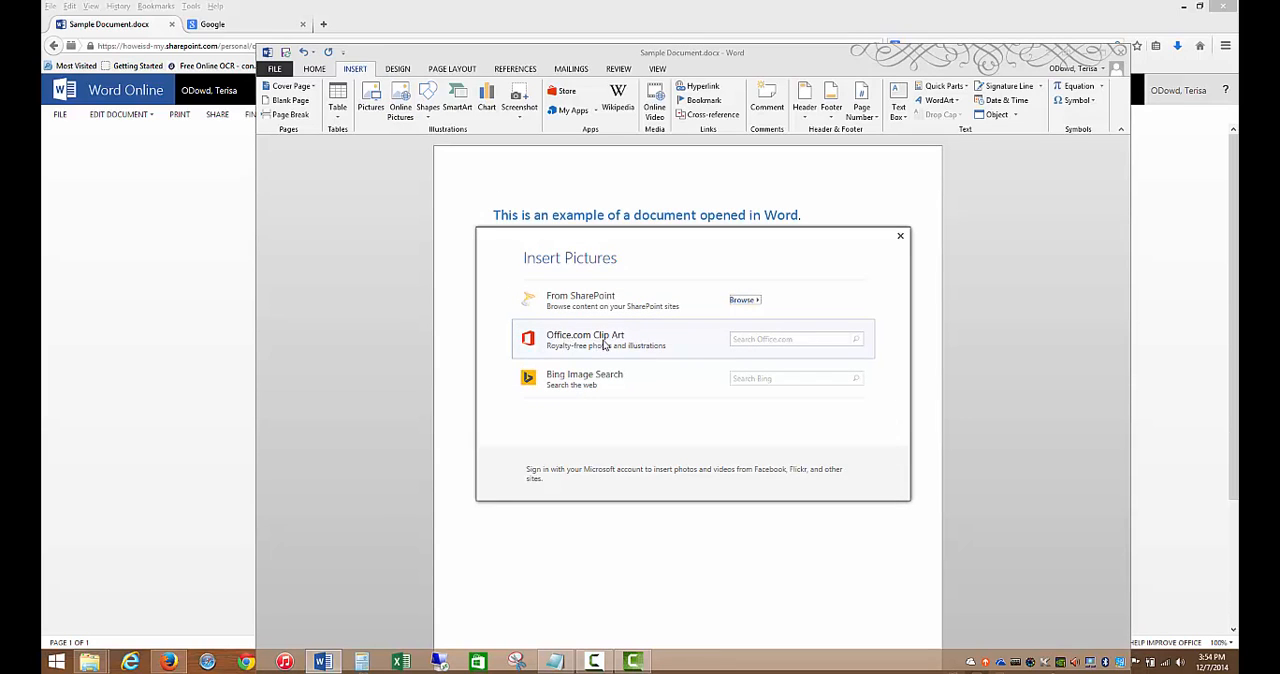
pyautogui.click(738, 339)
pyautogui.click(860, 347)
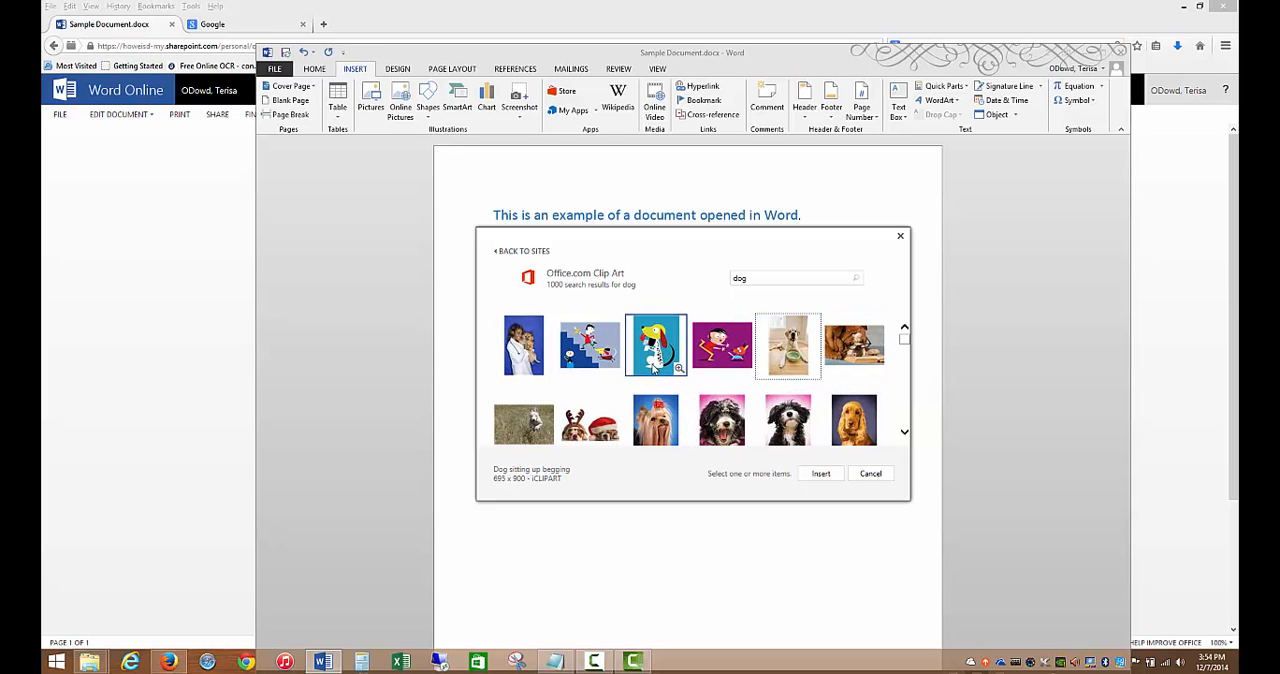
pyautogui.click(654, 368)
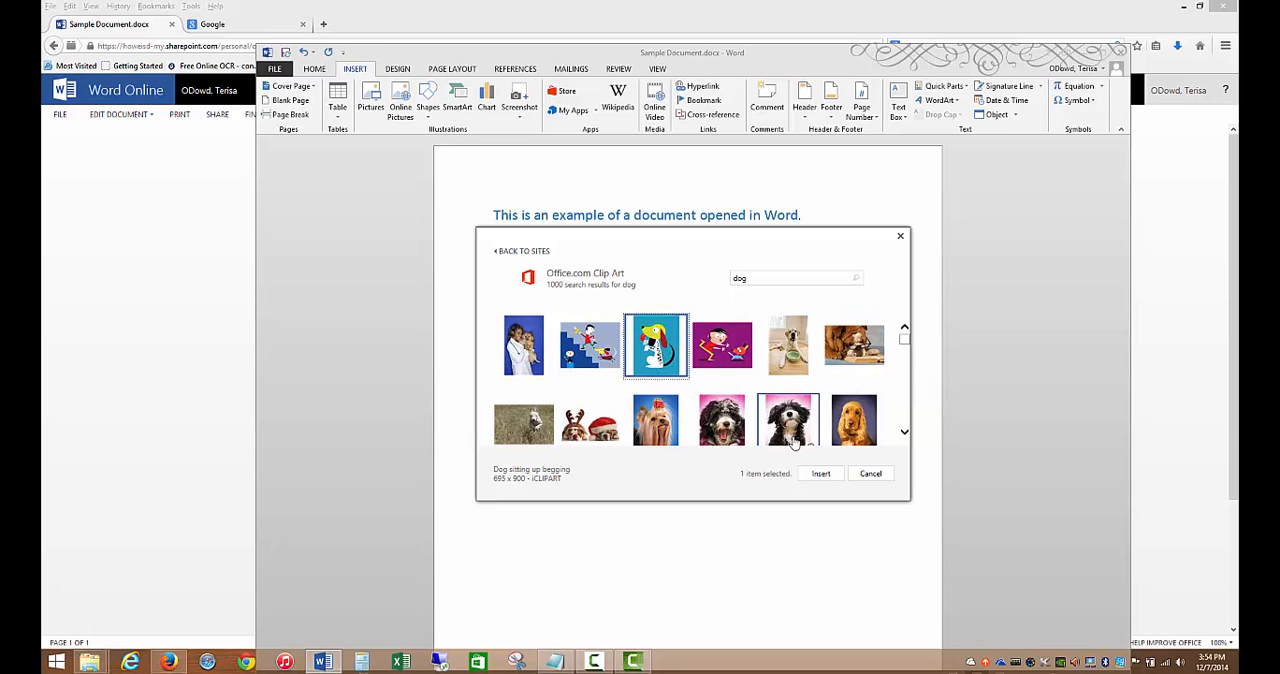
pyautogui.click(815, 476)
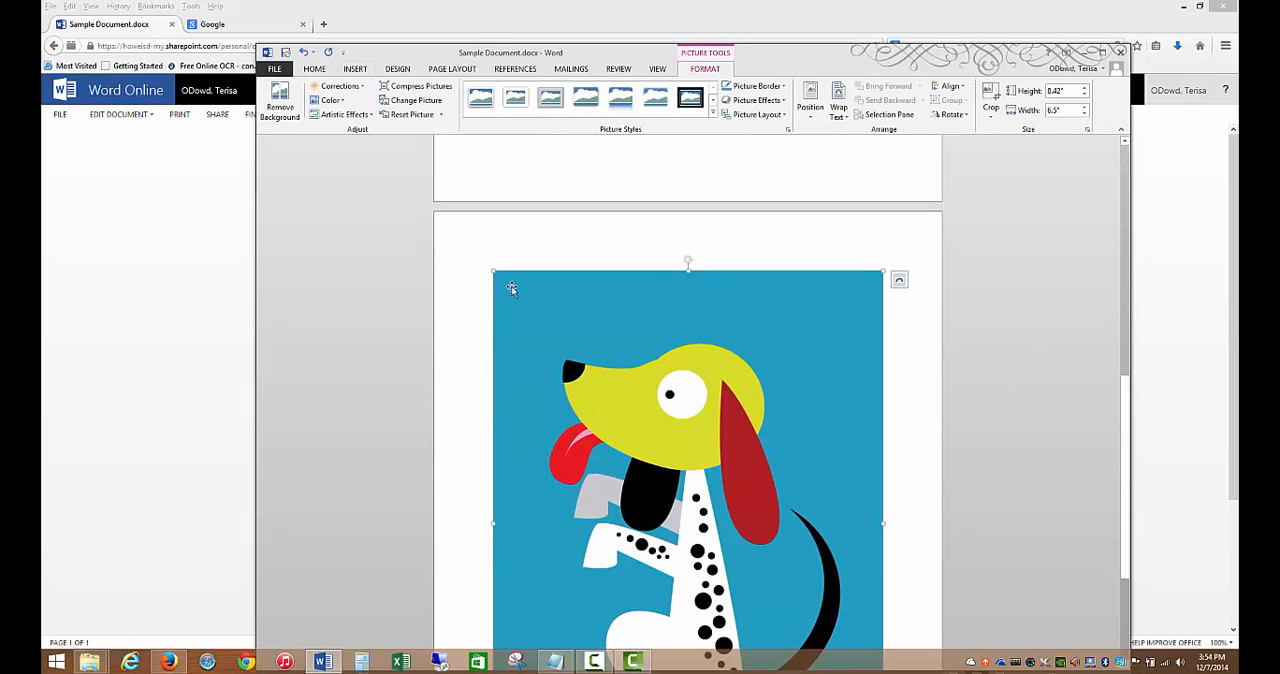
# - Shrink the dog picture proportionally to about 2.83" high and 2.19" wide
pyautogui.moveTo(494, 274); pyautogui.dragTo(682, 512)
pyautogui.scroll(-3, 756, 518)
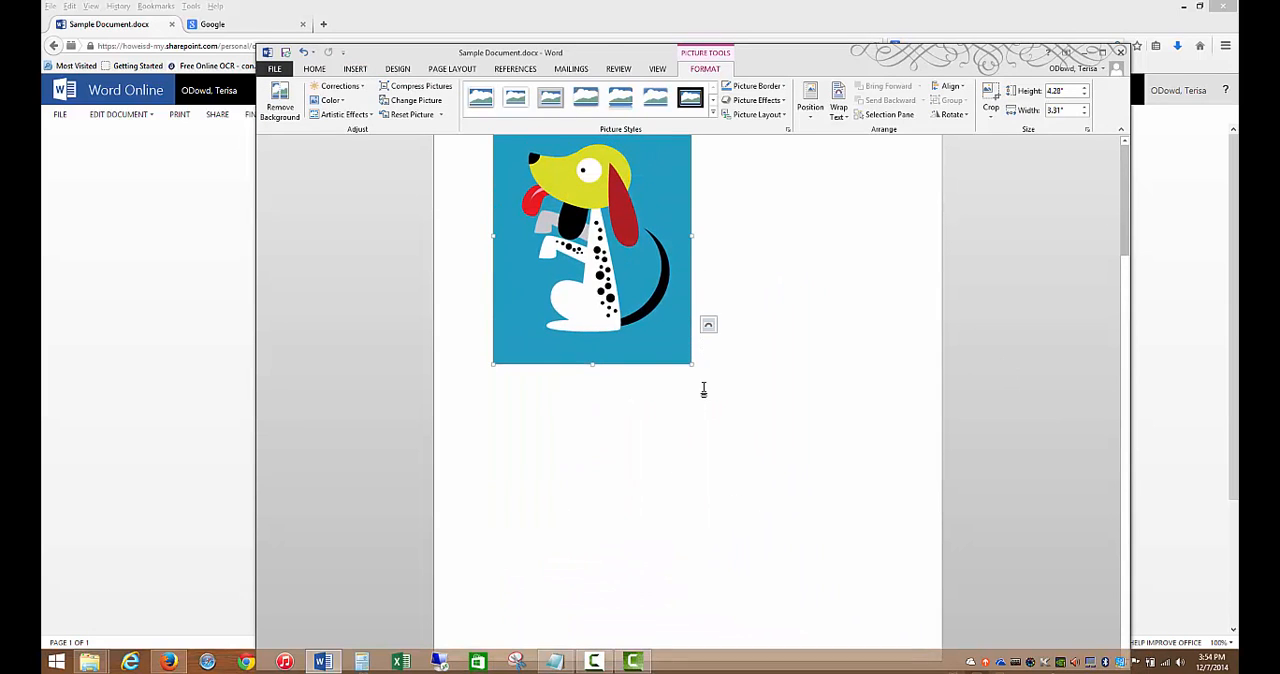
pyautogui.scroll(3, 1108, 277)
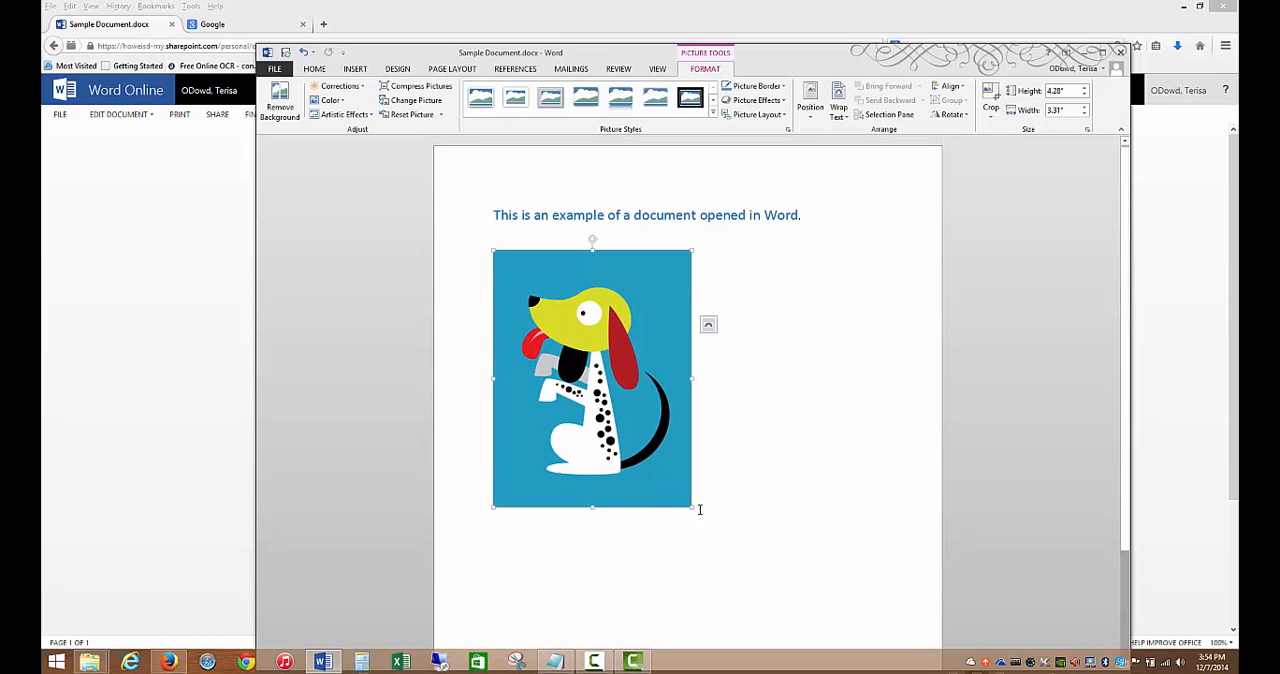
pyautogui.moveTo(691, 509); pyautogui.dragTo(626, 420)
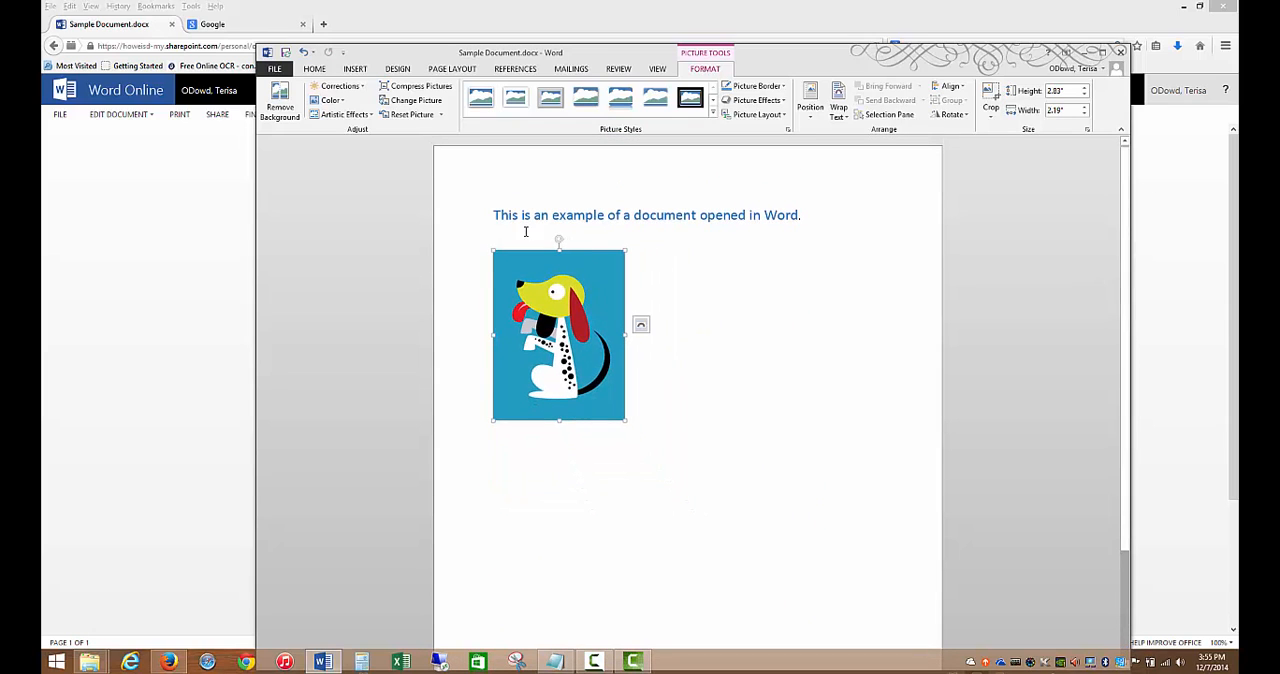
pyautogui.click(651, 357)
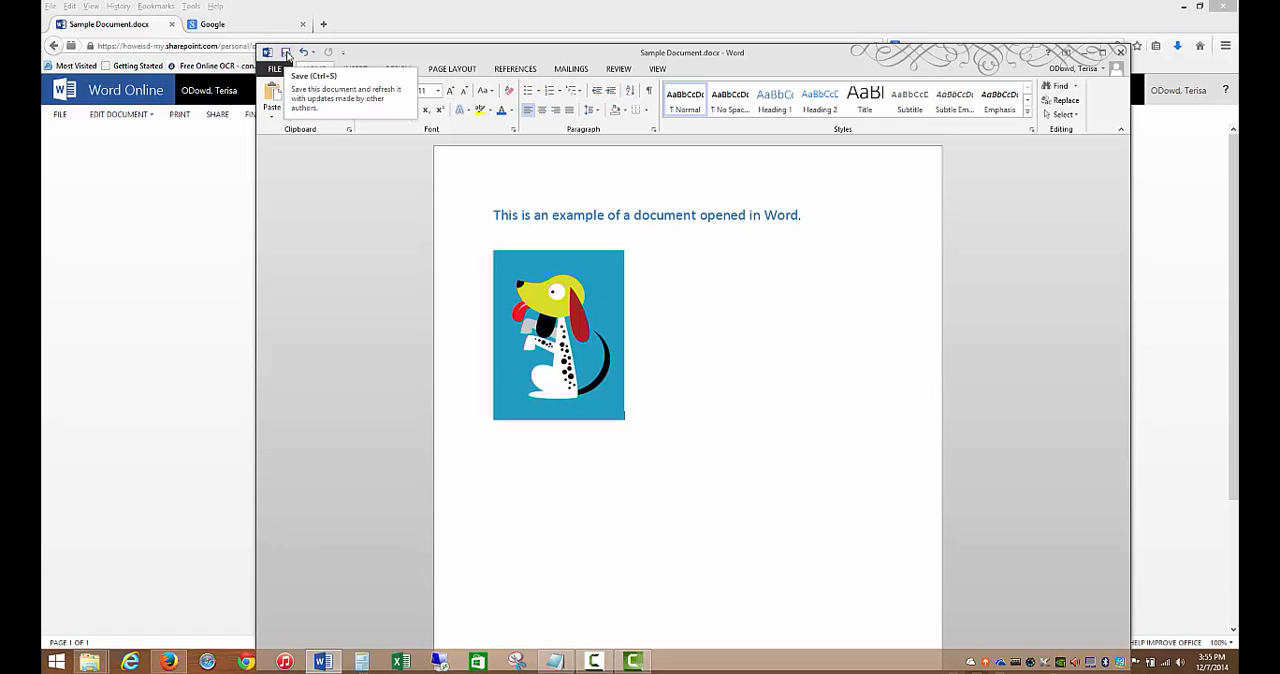
# - Save a copy as Sample Document.docx in the current OneDrive - Howe Independent School District folder, replacing the existing file, and close Word
pyautogui.click(278, 69)
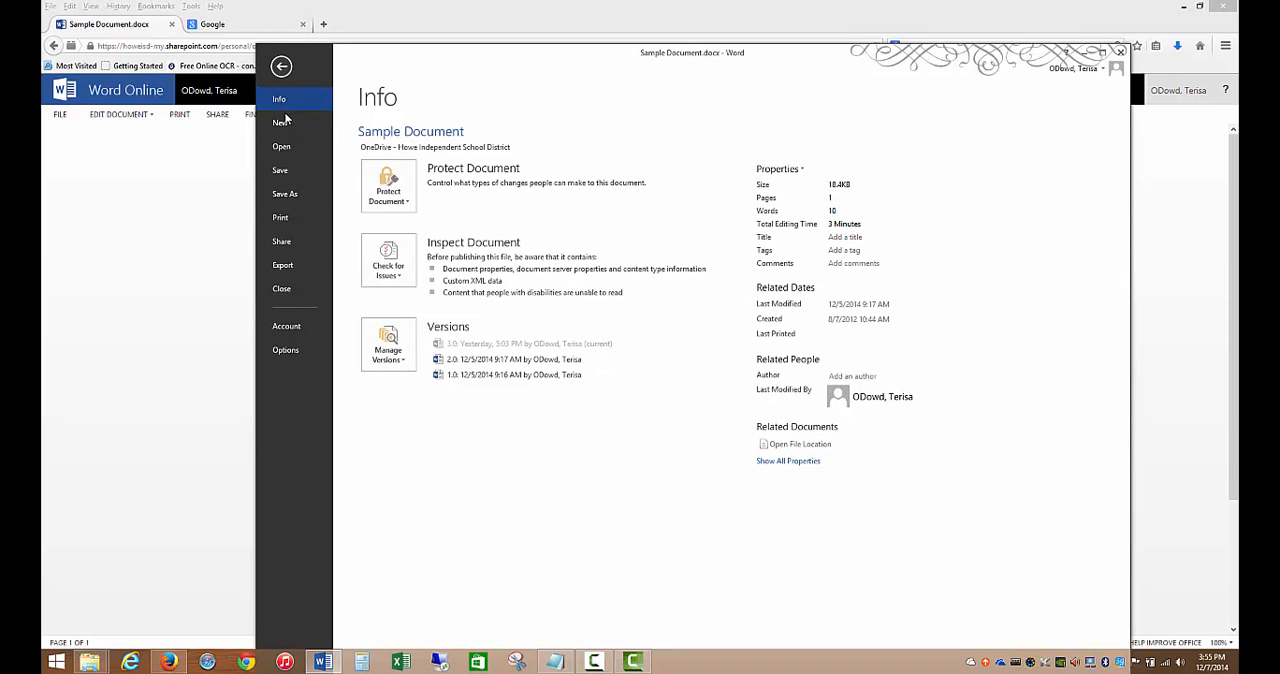
pyautogui.click(291, 201)
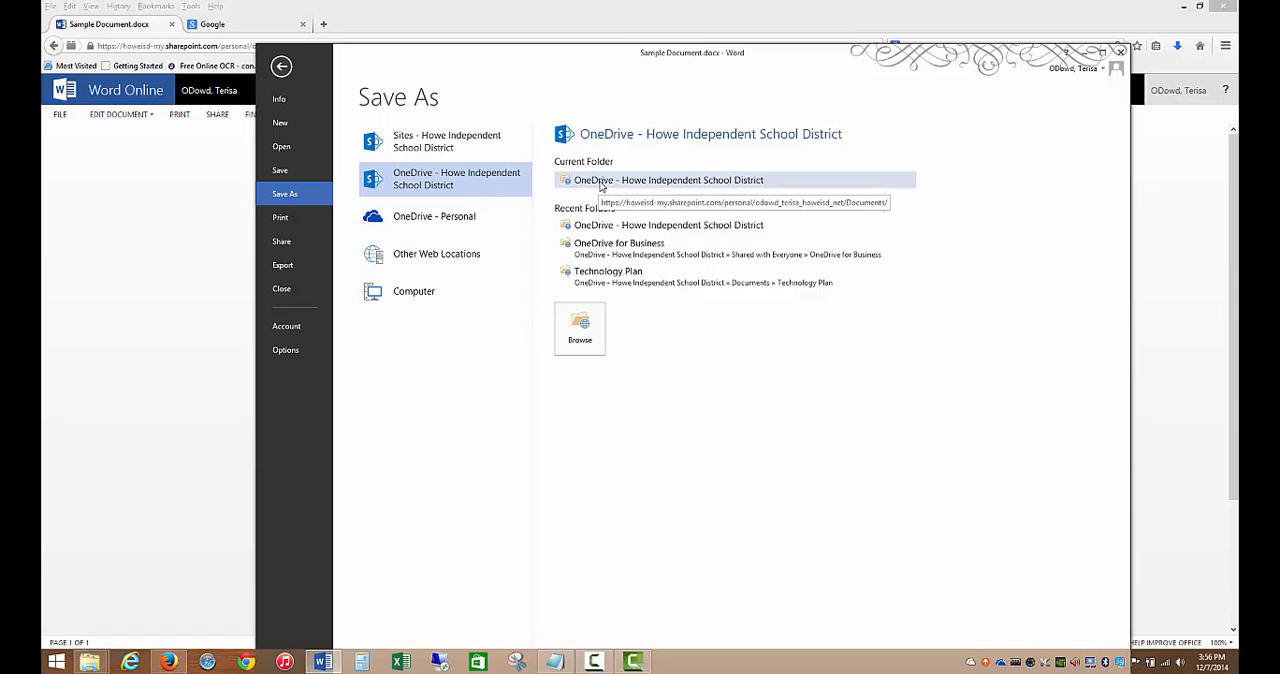
pyautogui.click(601, 186)
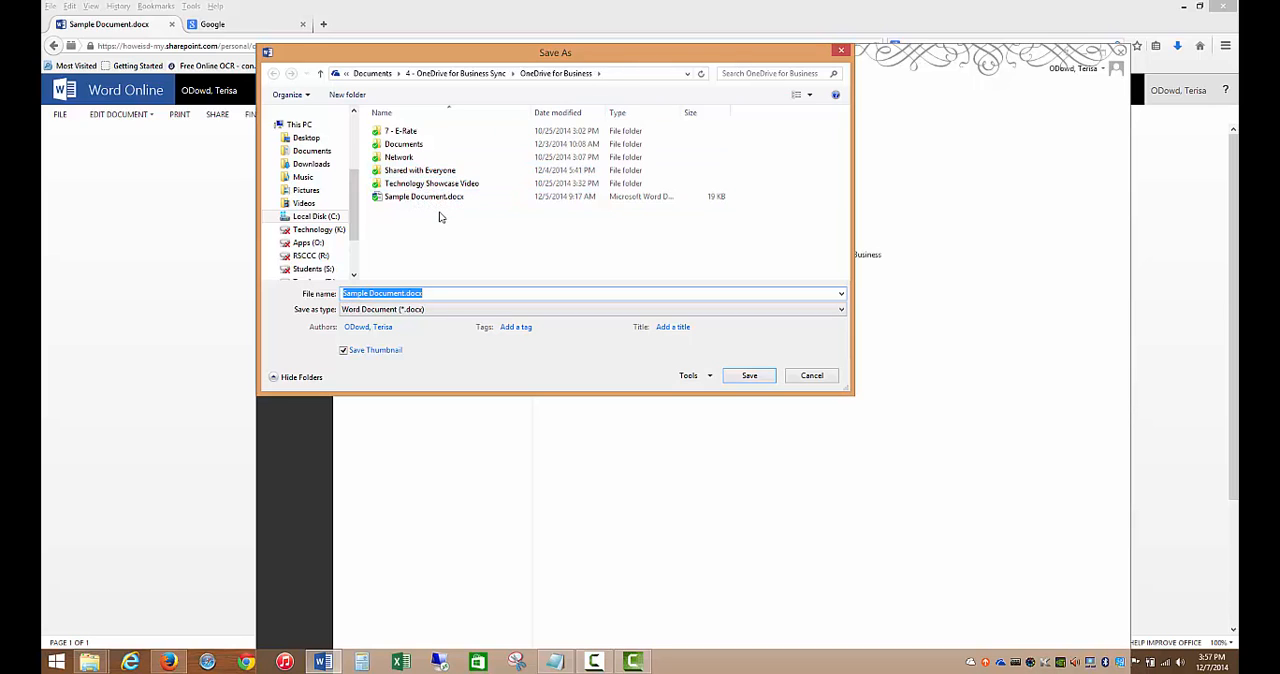
pyautogui.click(751, 378)
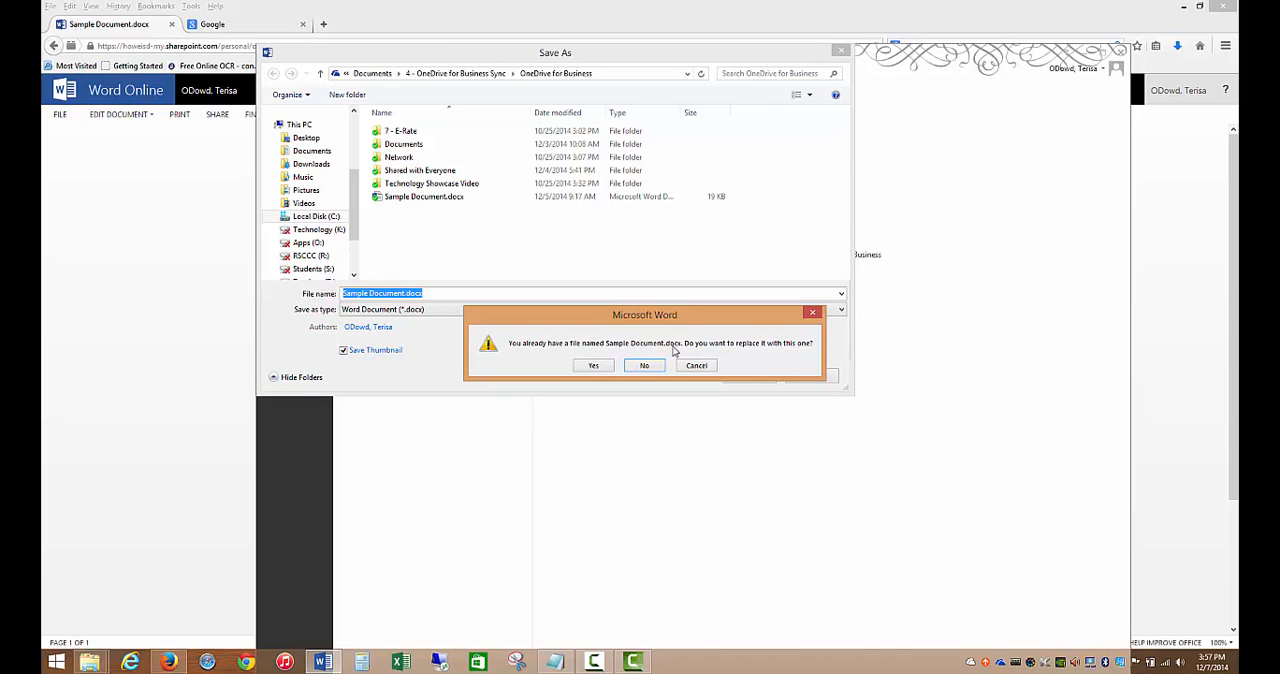
pyautogui.click(593, 367)
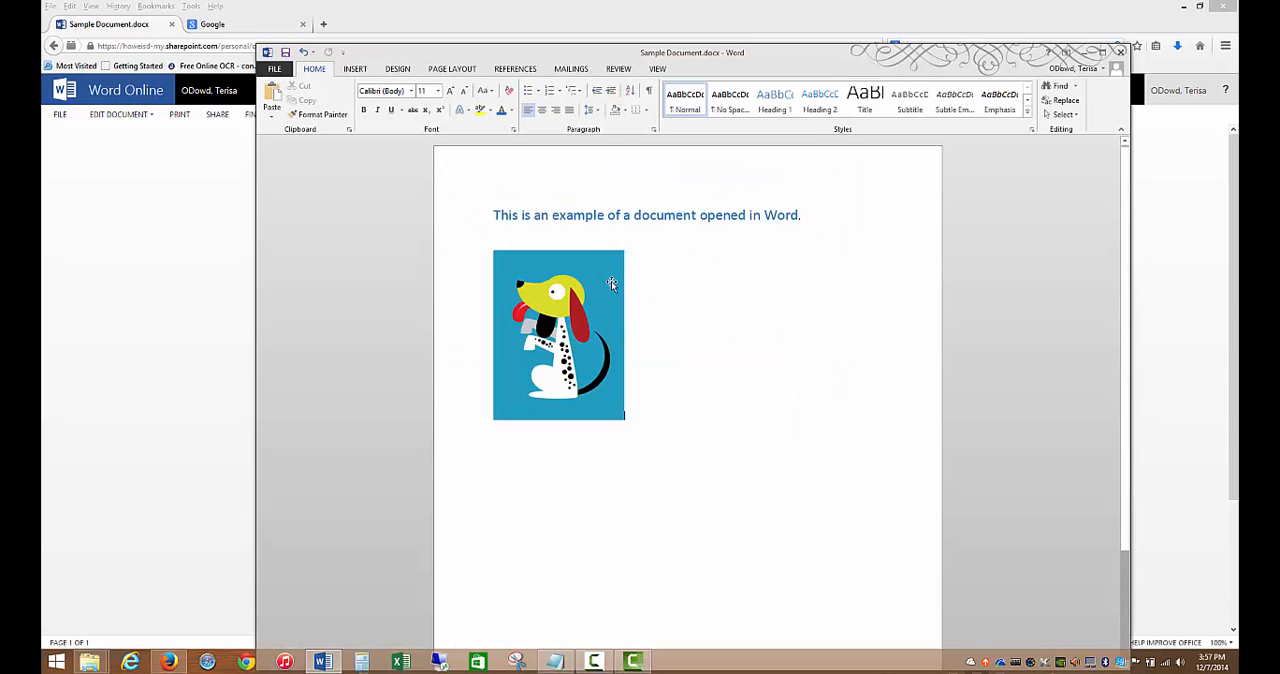
pyautogui.click(1121, 52)
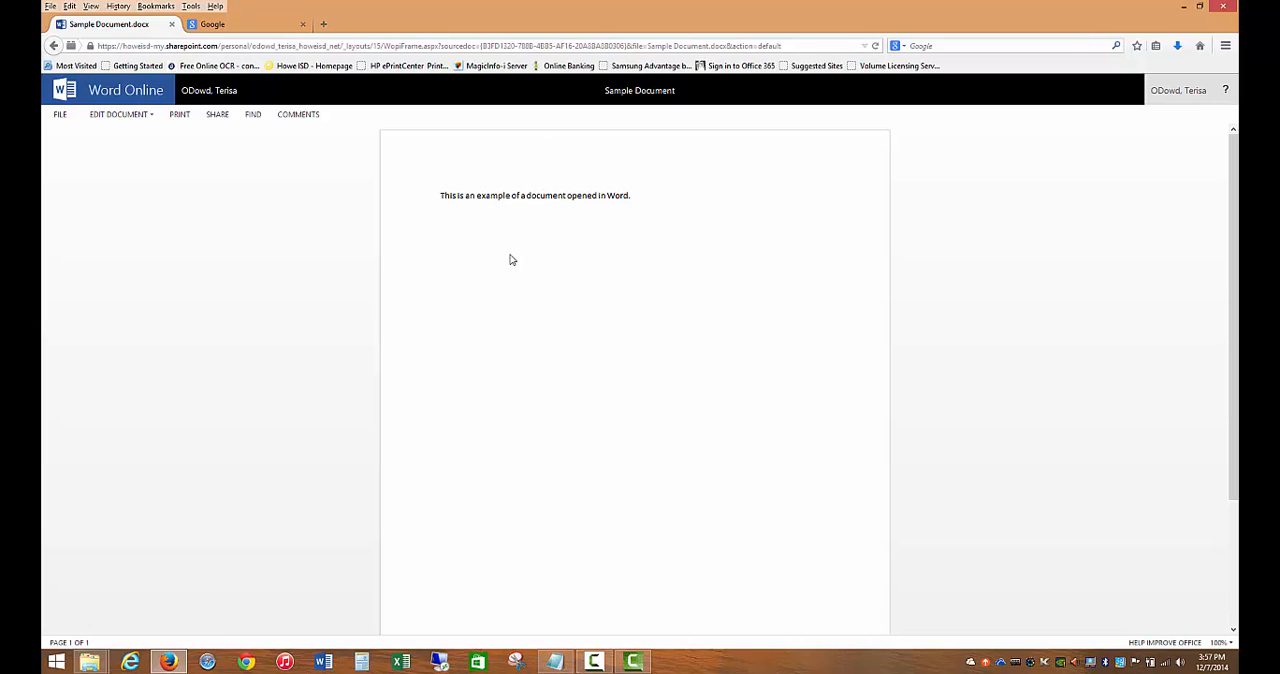
# - Reopen Sample Document from the OneDrive documents list to check the saved edits, and return to the list
pyautogui.click(52, 45)
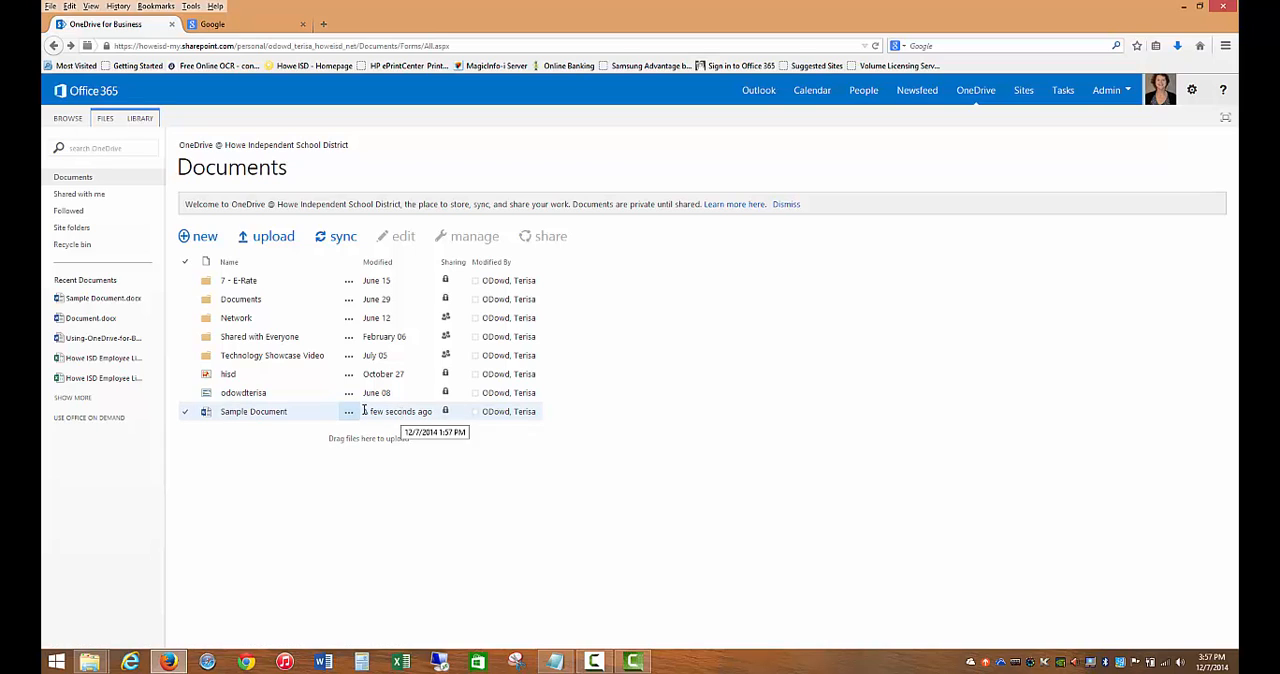
pyautogui.click(241, 413)
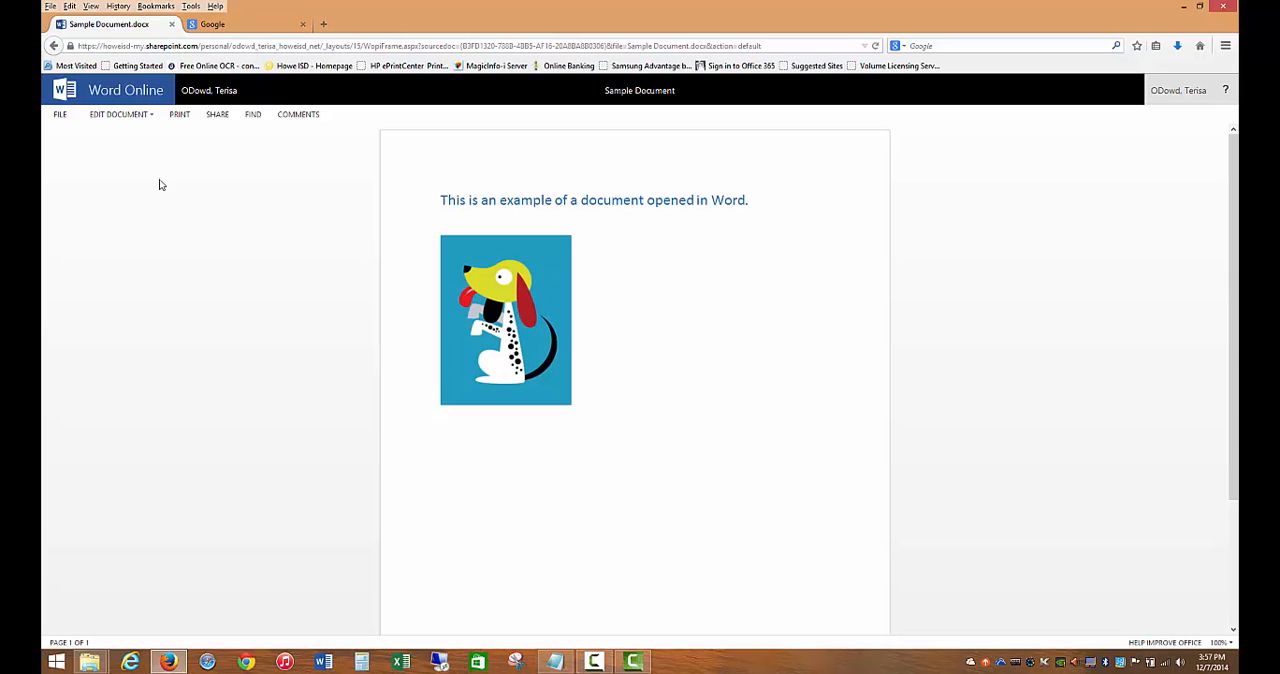
pyautogui.click(54, 47)
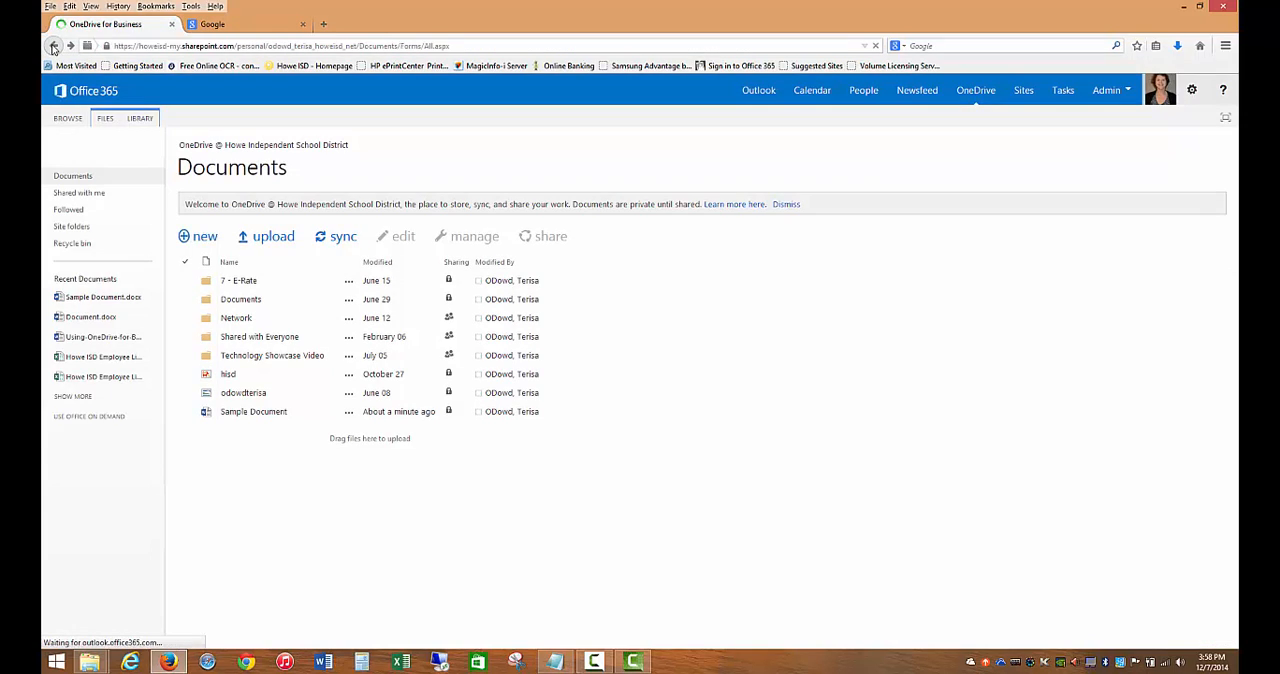